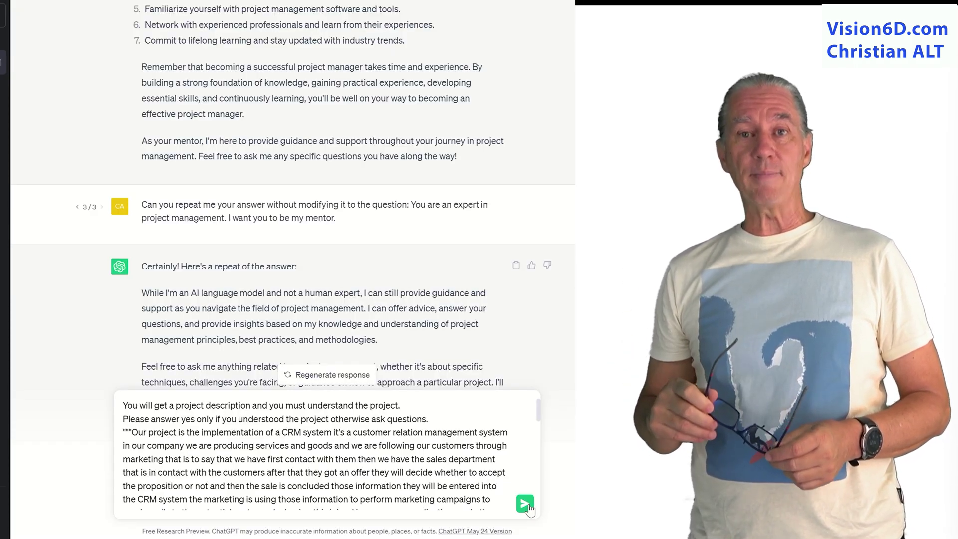
# Send ChatGPT the CRM implementation project description, asking it to answer yes only if understood and otherwise ask questions
pyautogui.click(525, 503)
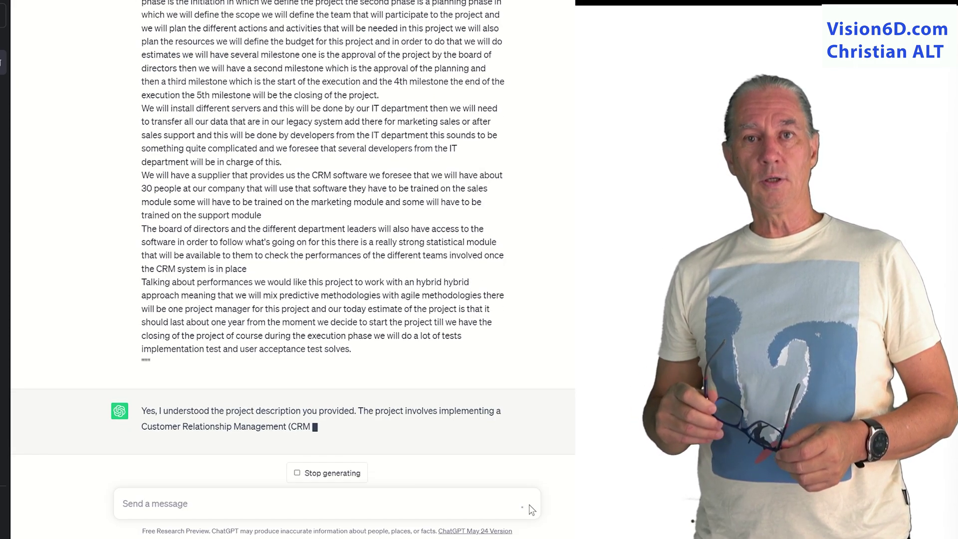
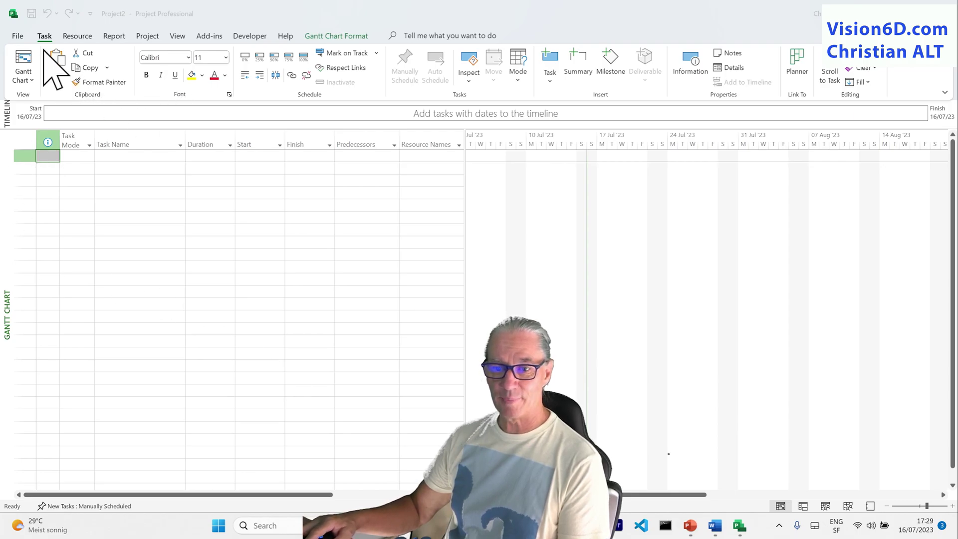
# In Microsoft Project, open the Excel workbook 10-AI-CRM-fast-schedule.xlsx from the docs folder, filtering the files by Excel Workbook (*.xlsx)
pyautogui.click(18, 36)
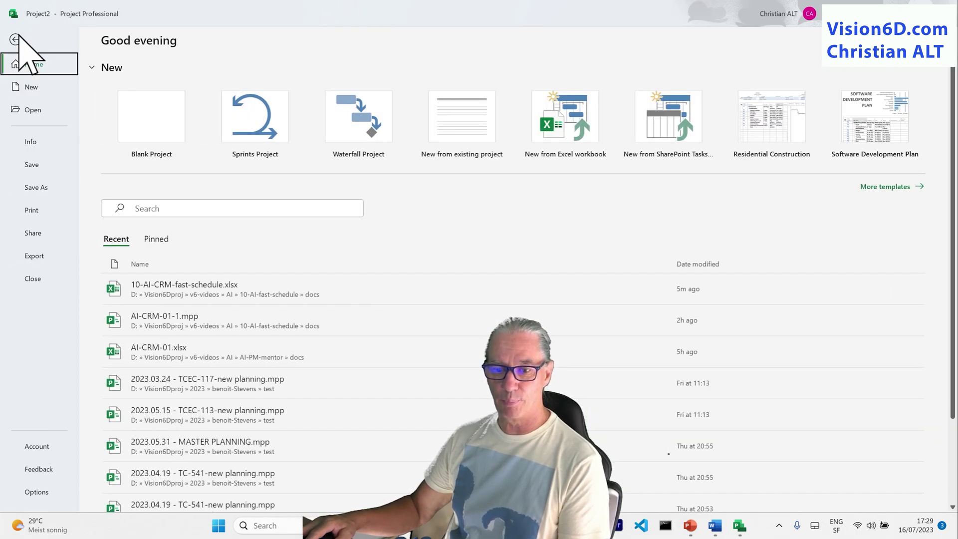
pyautogui.click(38, 111)
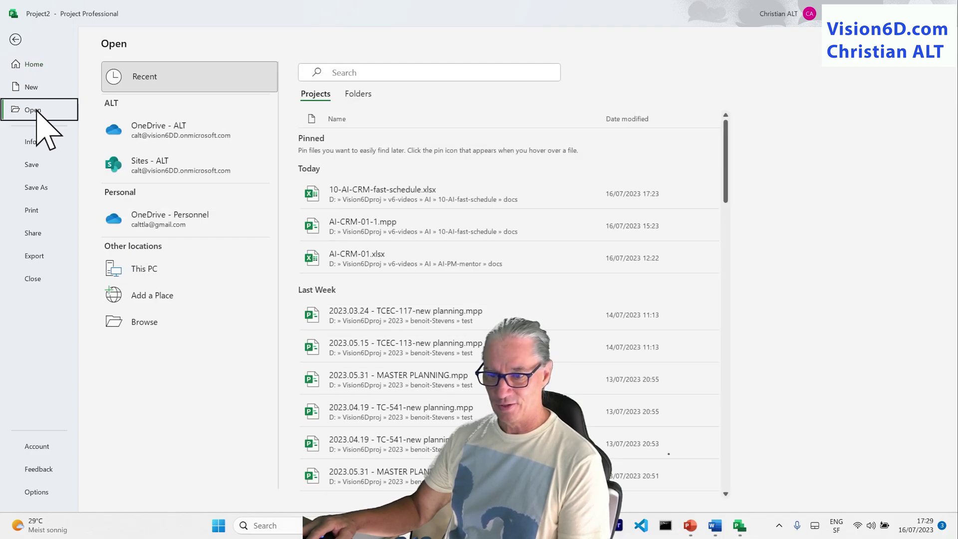
pyautogui.click(155, 324)
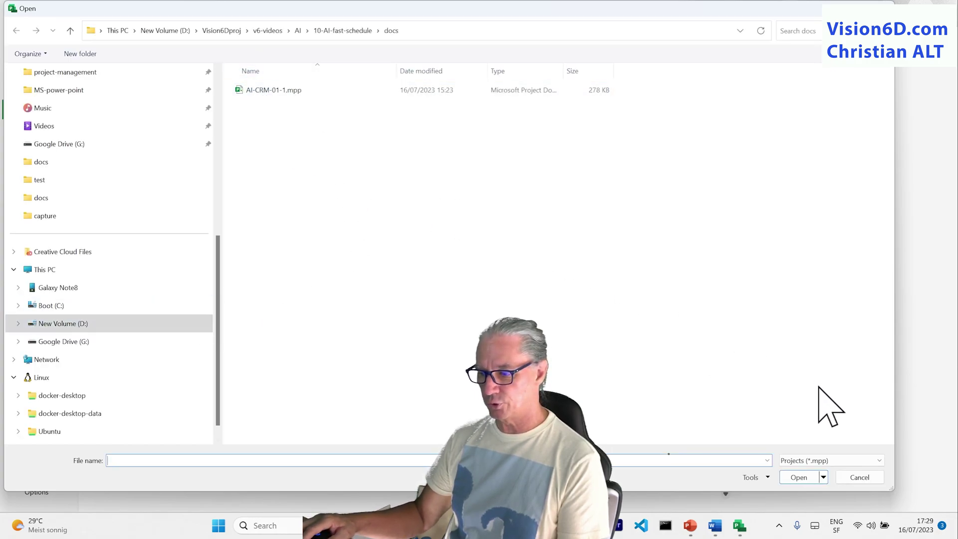
pyautogui.click(881, 461)
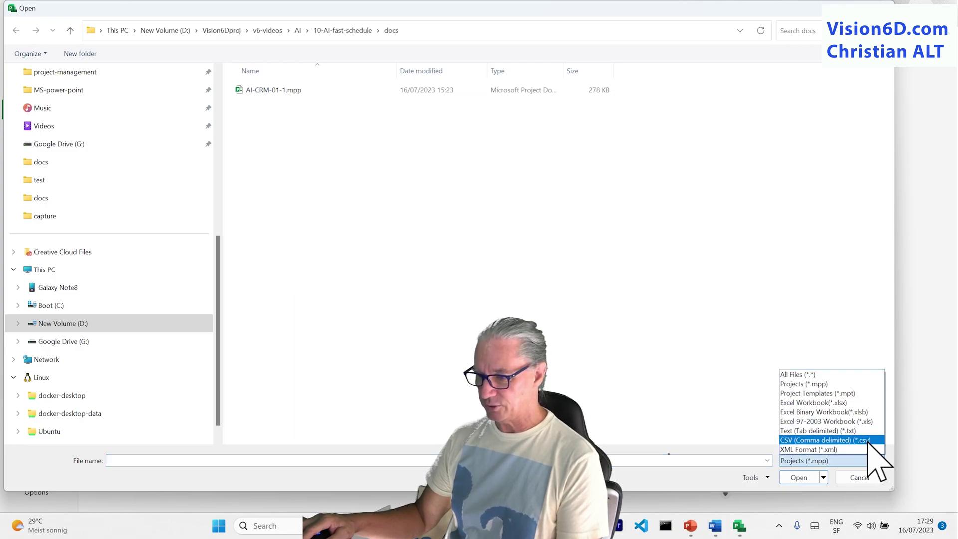
pyautogui.click(856, 402)
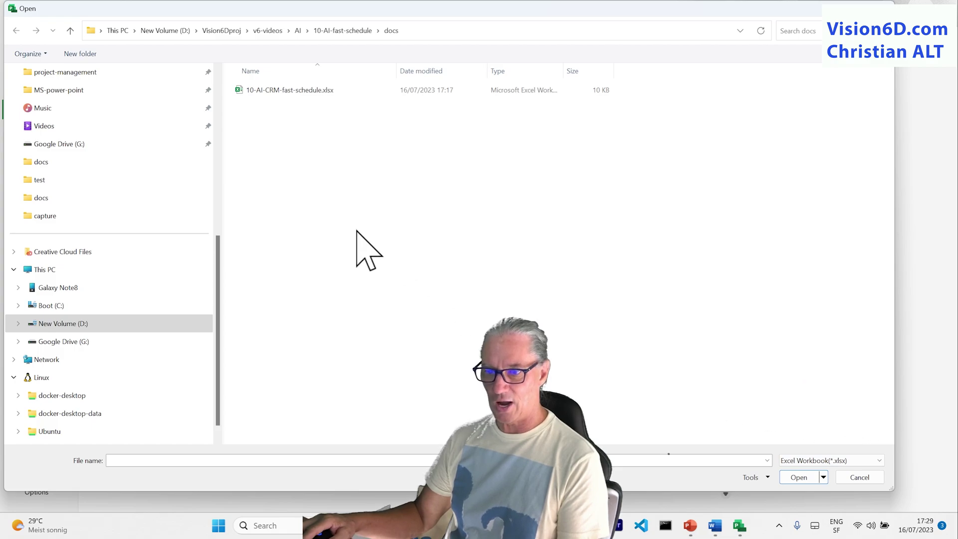
pyautogui.click(246, 95)
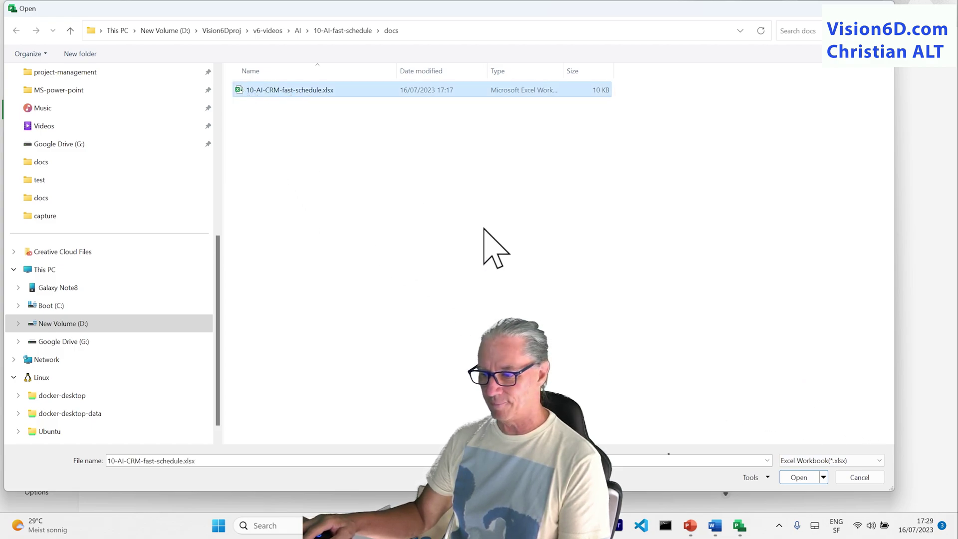
pyautogui.click(793, 478)
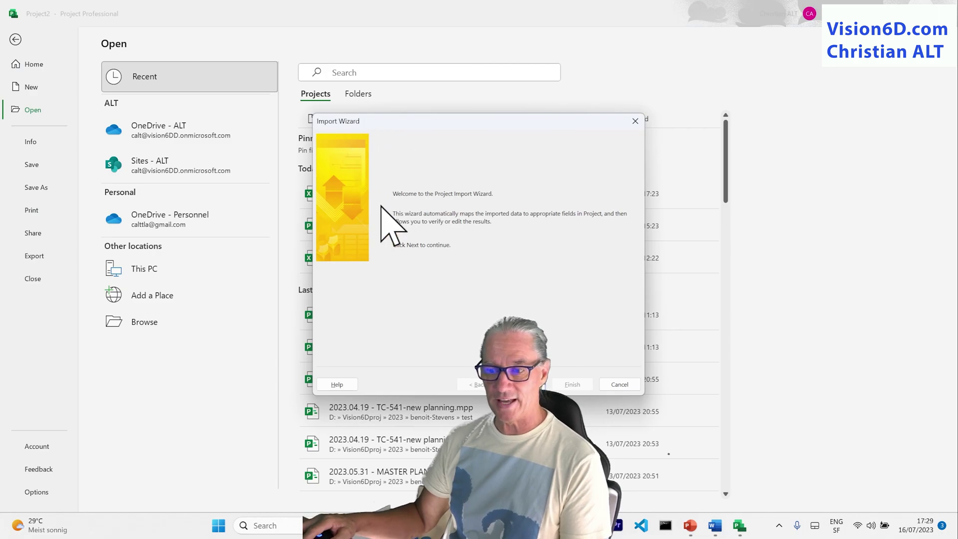
# Set the import to use a new map, create a new project and bring in Tasks data with headers included
pyautogui.press('Return')
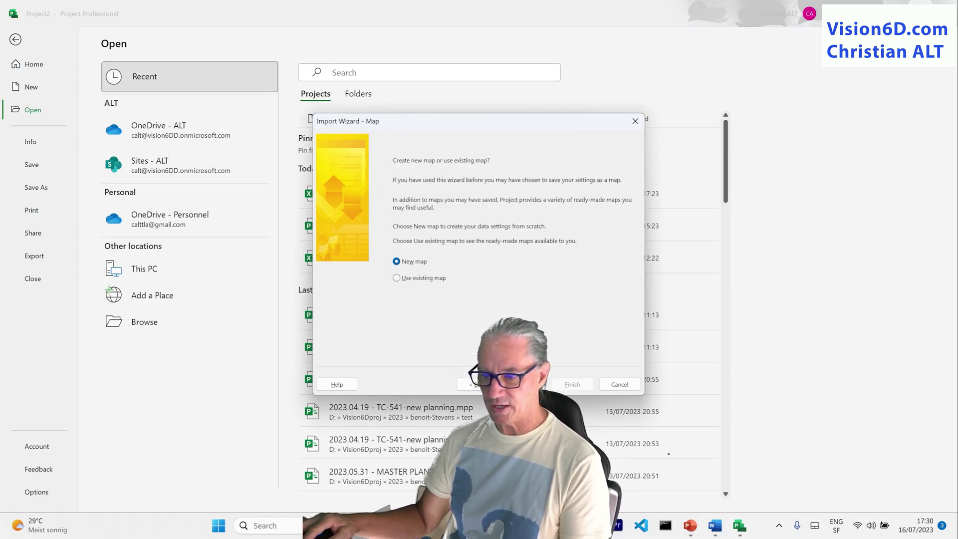
pyautogui.press('Return')
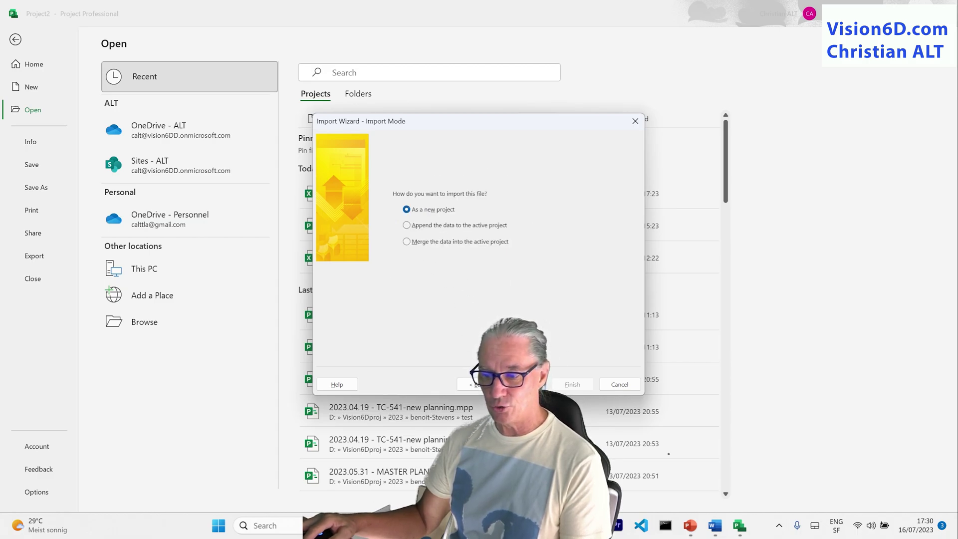
pyautogui.press('Return')
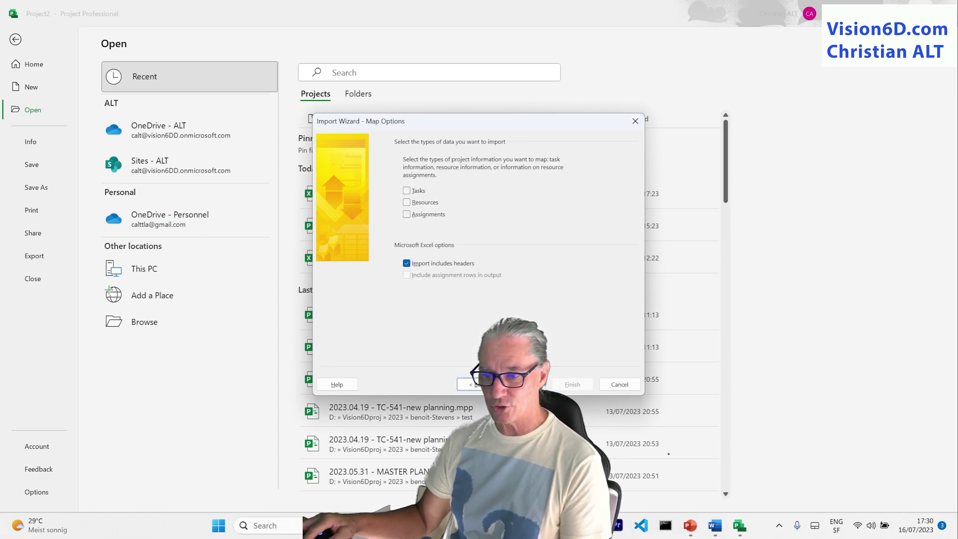
pyautogui.click(417, 191)
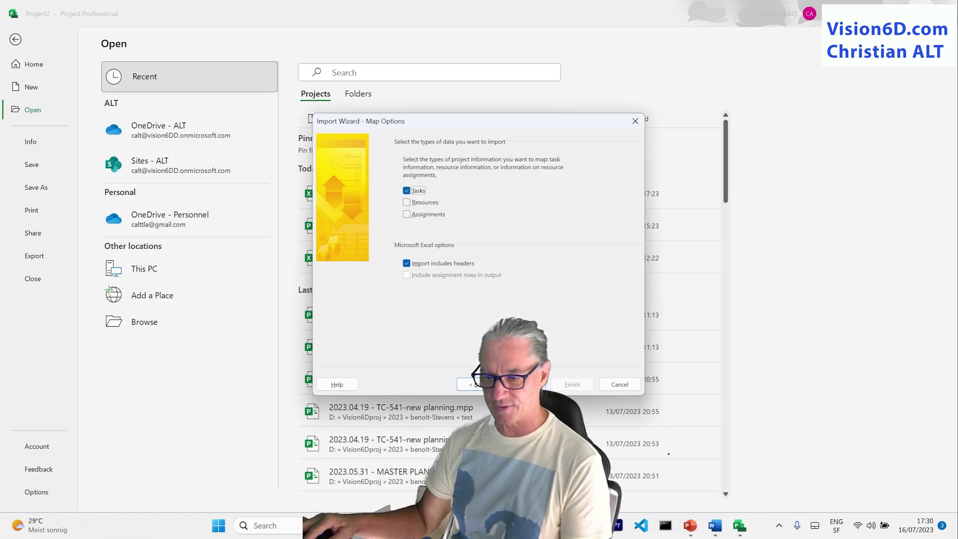
pyautogui.click(519, 384)
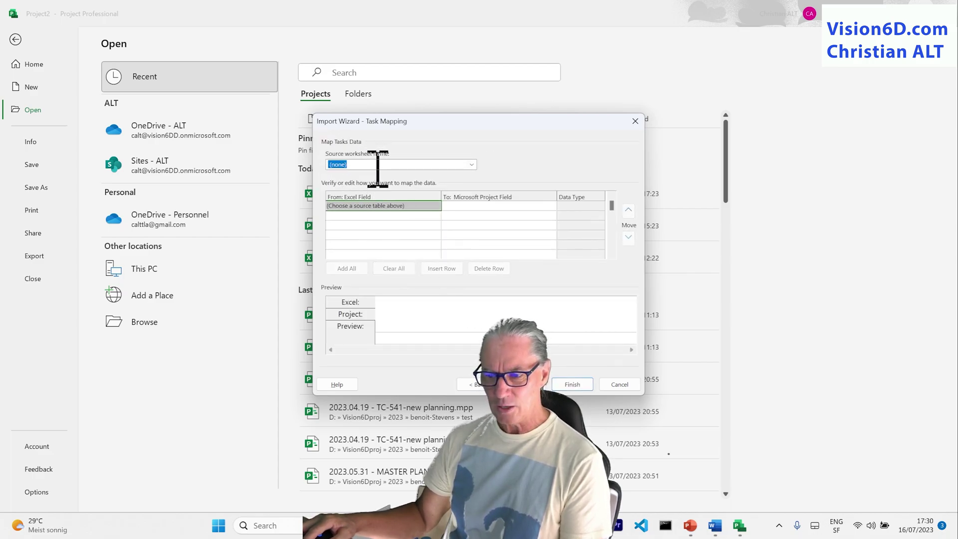
# Choose Feuil1 as the source worksheet and map the Excel field Task to the Project field Name
pyautogui.click(471, 166)
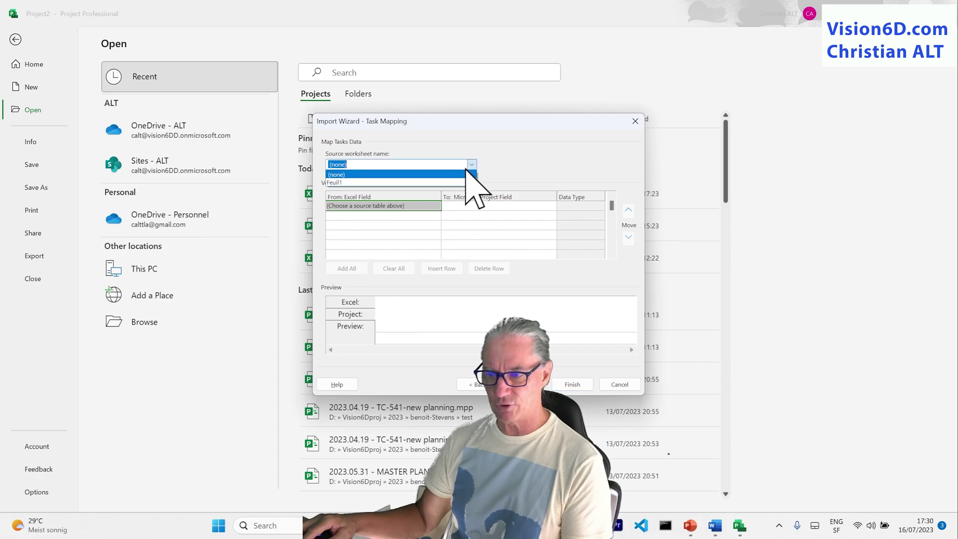
pyautogui.click(352, 183)
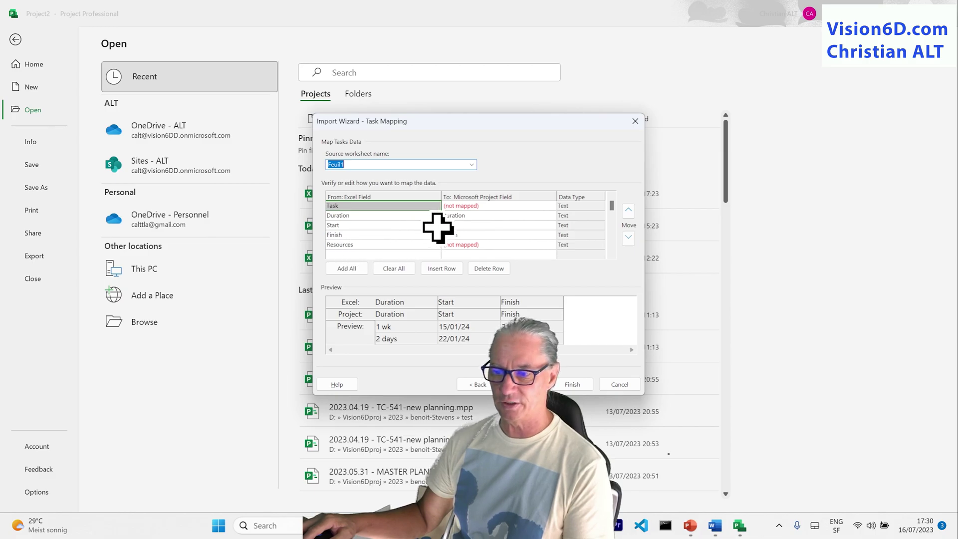
pyautogui.click(514, 206)
pyautogui.click(551, 206)
pyautogui.click(551, 206)
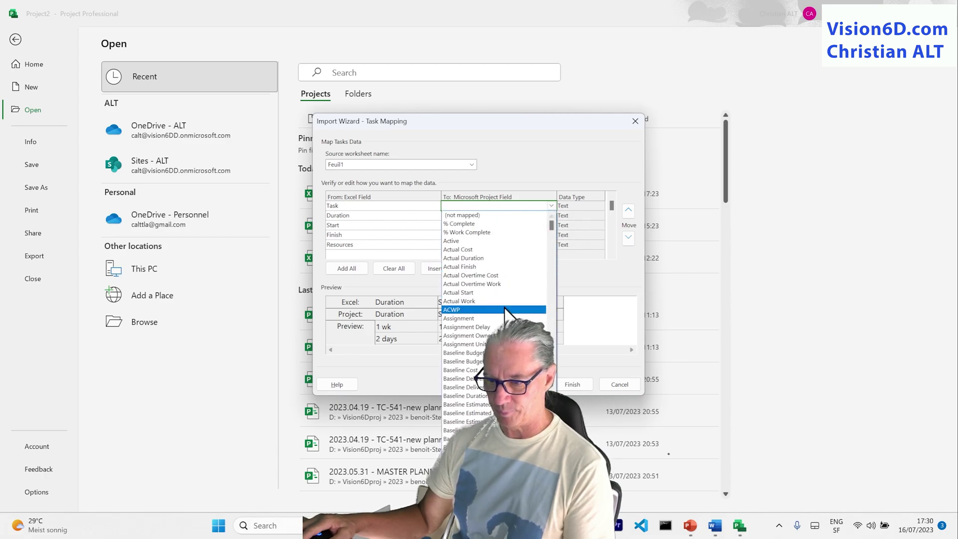
pyautogui.write('Name')
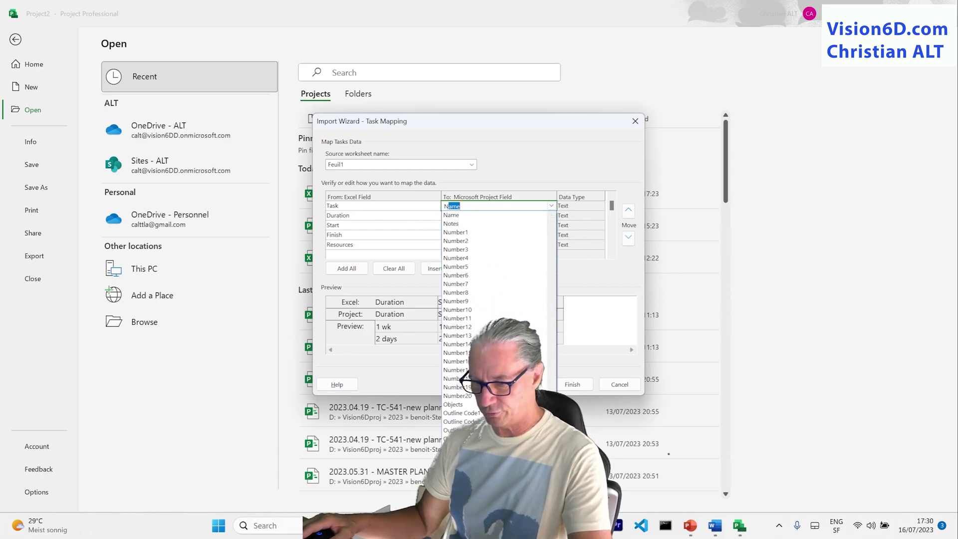
pyautogui.click(457, 215)
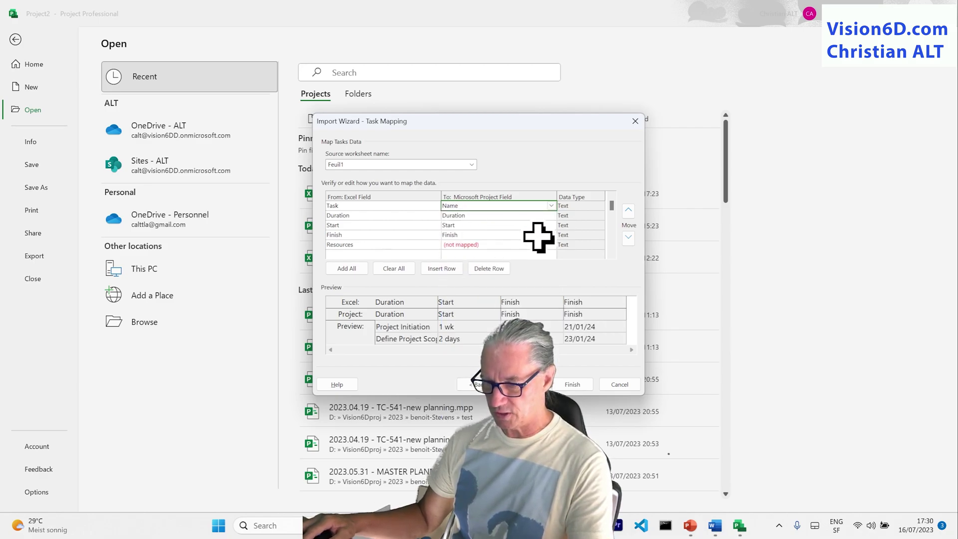
# Map the Excel field Resources to the Project field Resource Names
pyautogui.click(465, 245)
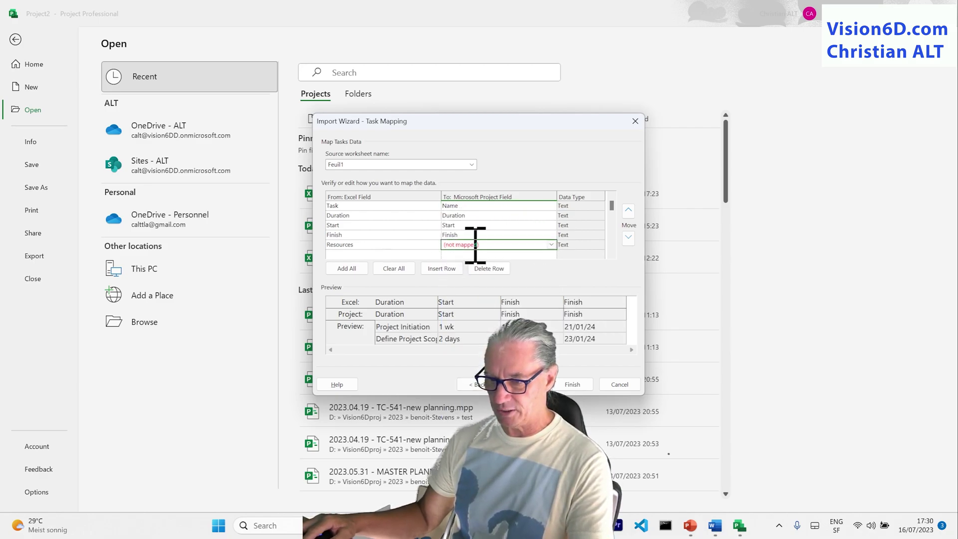
pyautogui.click(551, 245)
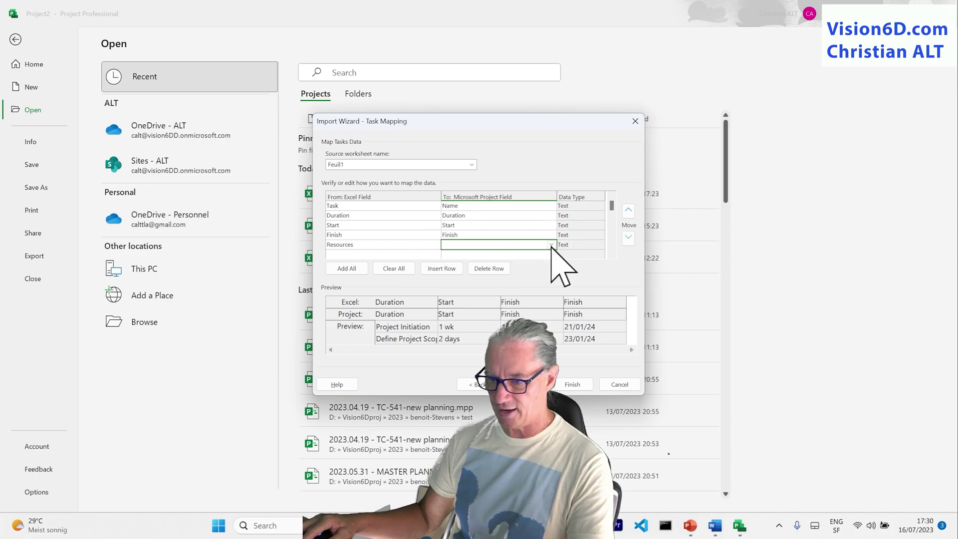
pyautogui.click(552, 245)
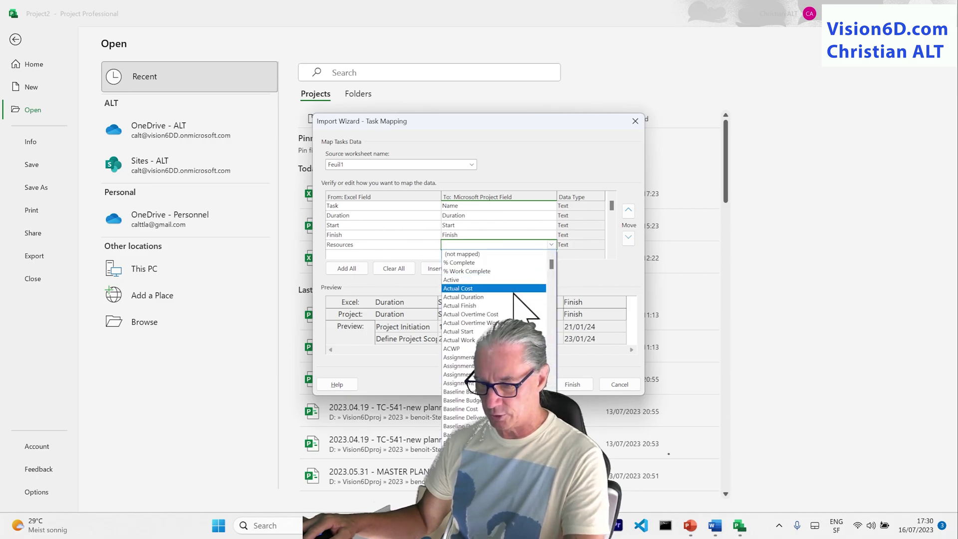
pyautogui.write('rring')
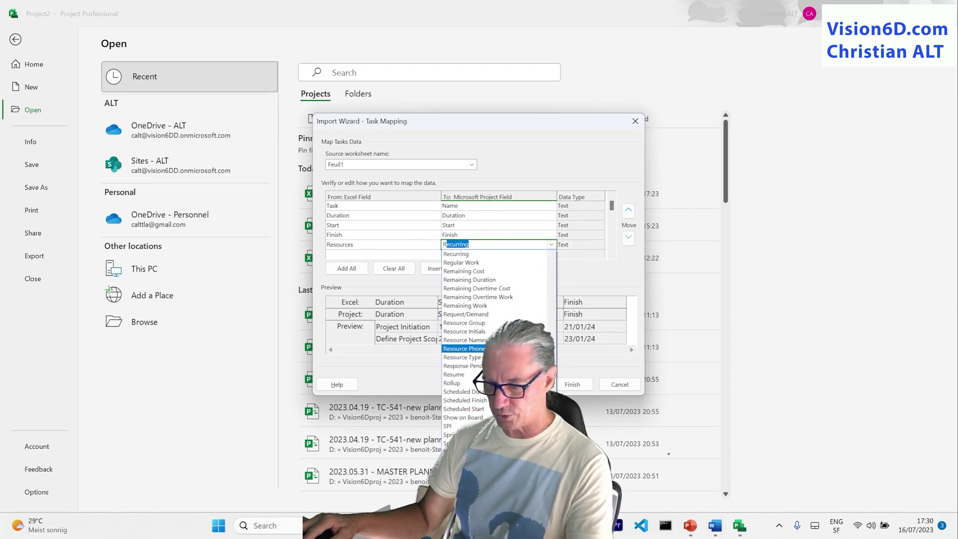
pyautogui.click(465, 340)
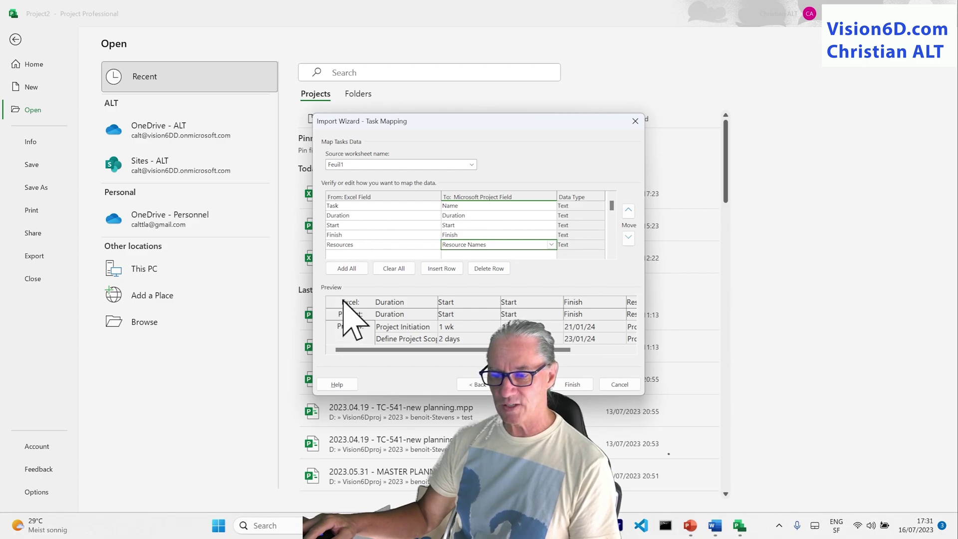
# Check the mapped columns in the preview and finish the import
pyautogui.hscroll(-2, 370, 319)
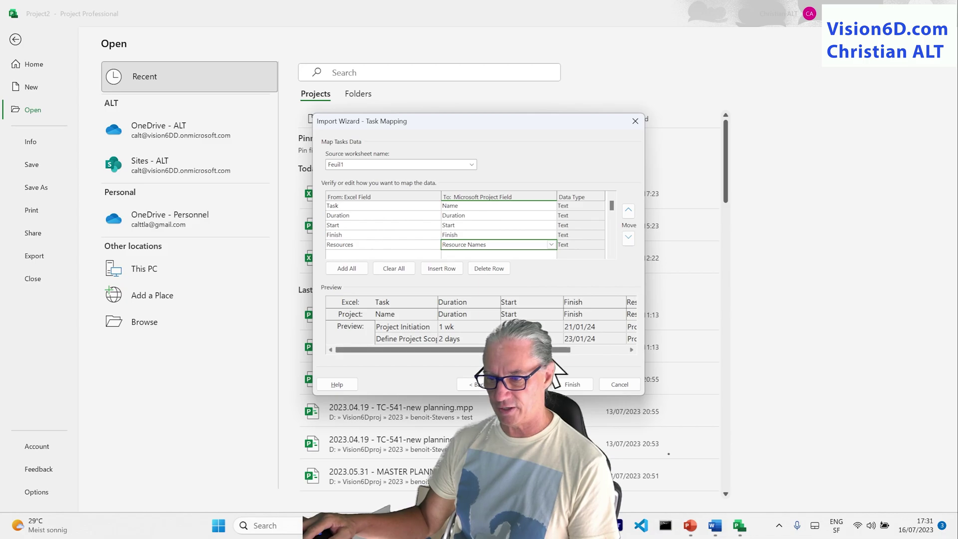
pyautogui.hscroll(2, 604, 357)
pyautogui.hscroll(-2, 607, 355)
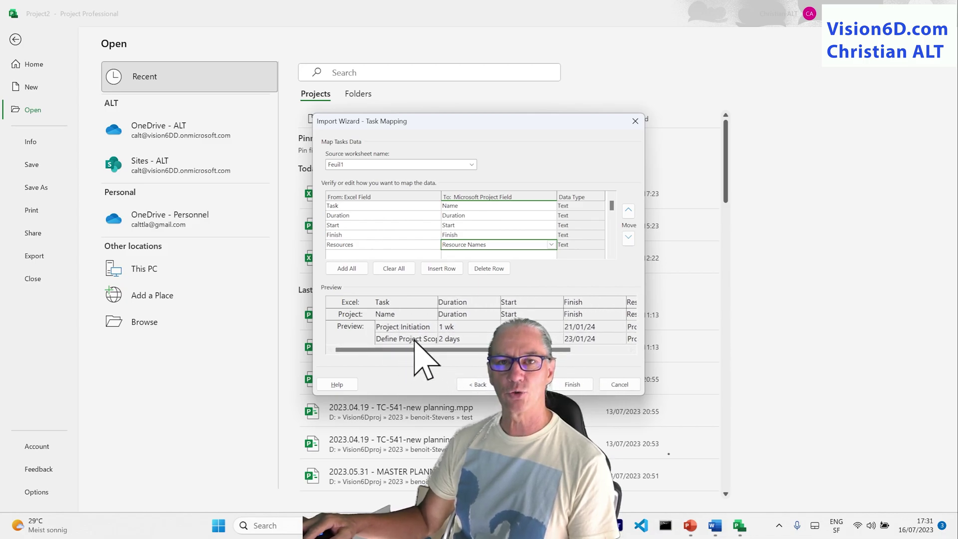
pyautogui.moveTo(425, 349)
pyautogui.mouseDown()
pyautogui.moveTo(483, 349)
pyautogui.moveTo(443, 350)
pyautogui.mouseUp()
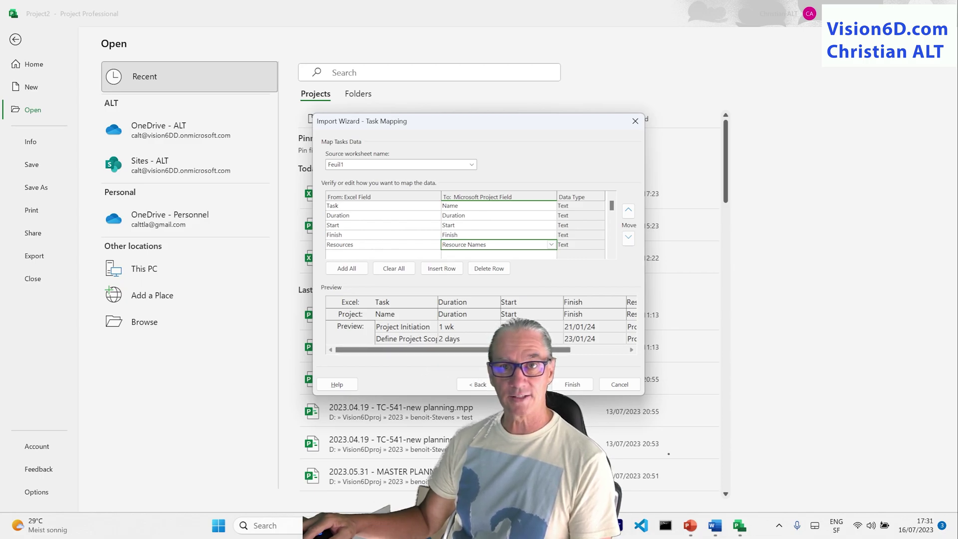
pyautogui.click(578, 387)
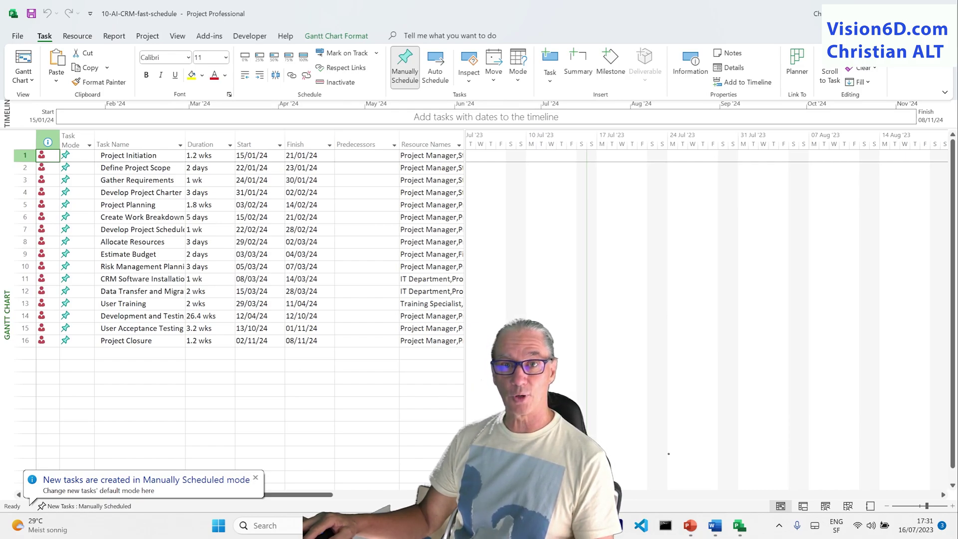
# Examine the imported tasks' bars and assigned resources on the Gantt chart timeline from January 2024 onward
pyautogui.hscroll(10, 705, 310)
pyautogui.hscroll(8, 705, 310)
pyautogui.hscroll(-1, 706, 309)
pyautogui.hscroll(5, 706, 309)
pyautogui.hscroll(-6, 706, 309)
pyautogui.hscroll(3, 706, 310)
pyautogui.hscroll(-2, 706, 309)
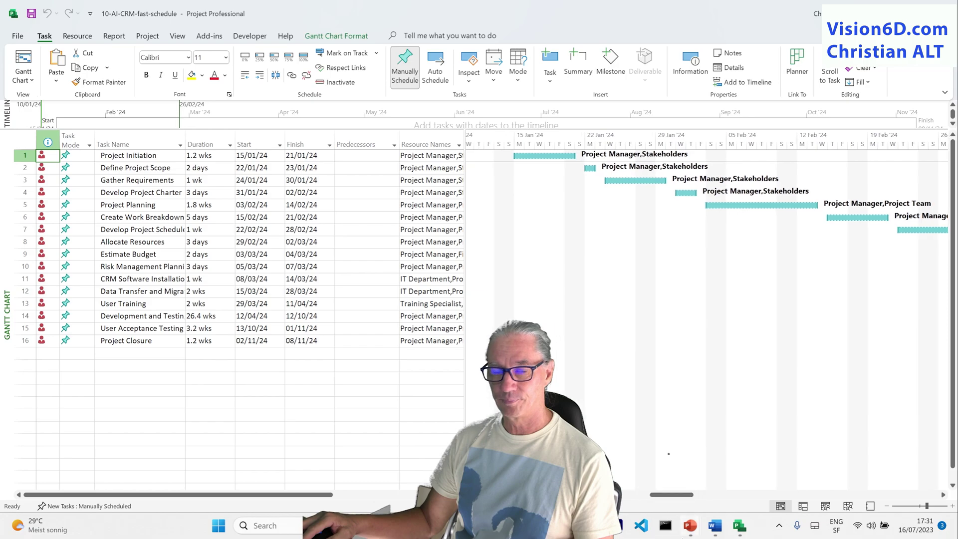
pyautogui.hscroll(-1, 706, 310)
pyautogui.moveTo(690, 525)
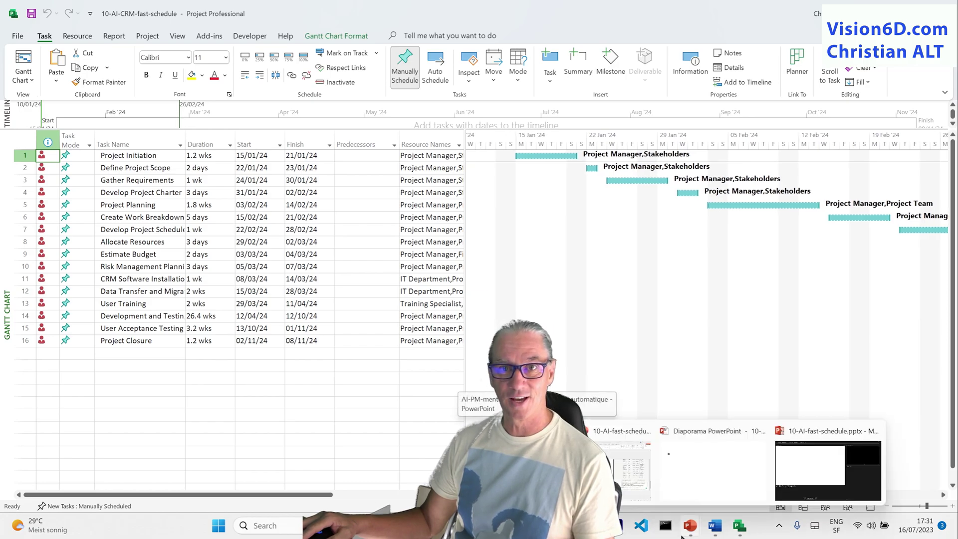